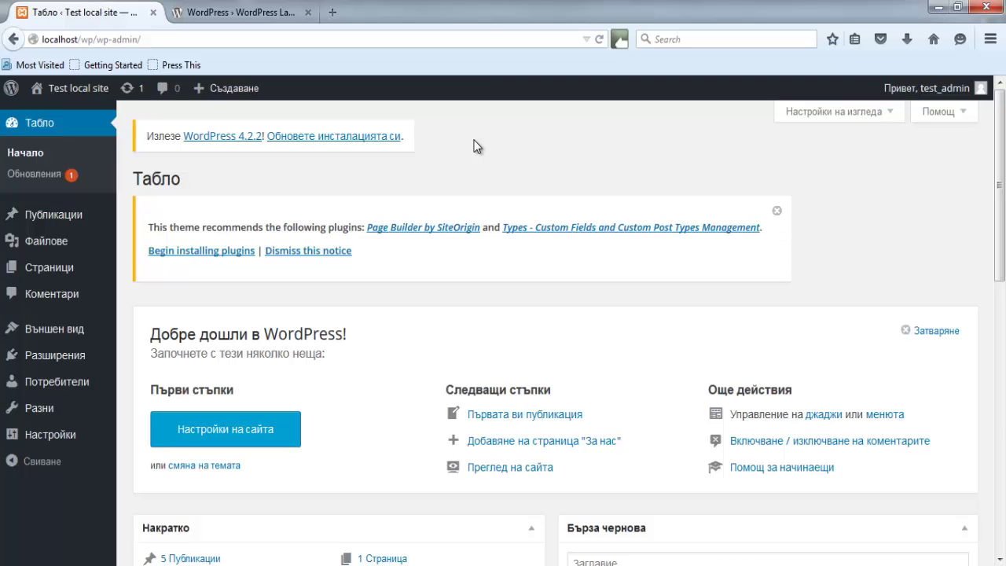
Review the WordPress Language page on WordPress.org, then search the site admin's add-plugins page for "wordpress language"
{"action": "left_click", "coordinate": [275, 13]}
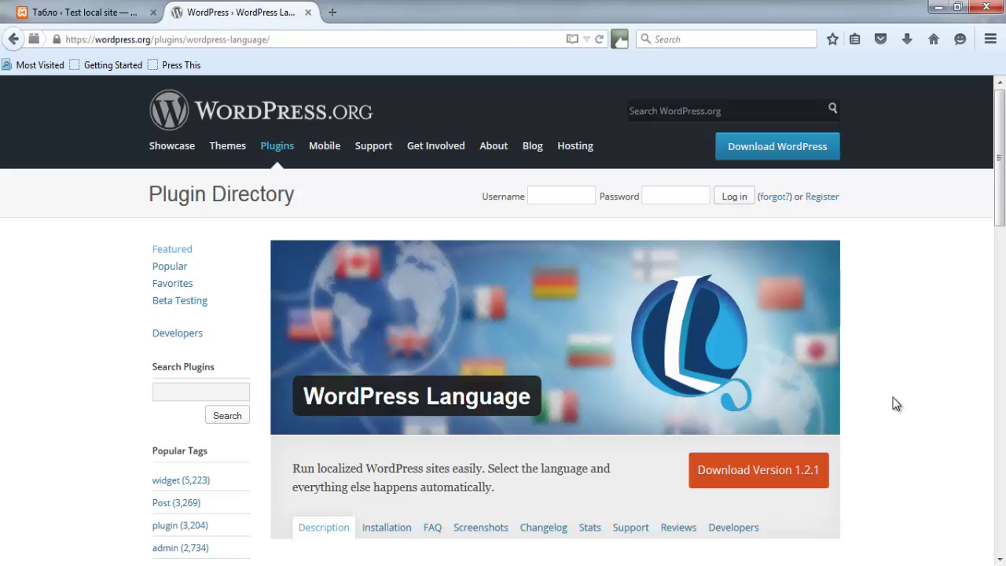
{"action": "left_click", "coordinate": [101, 11]}
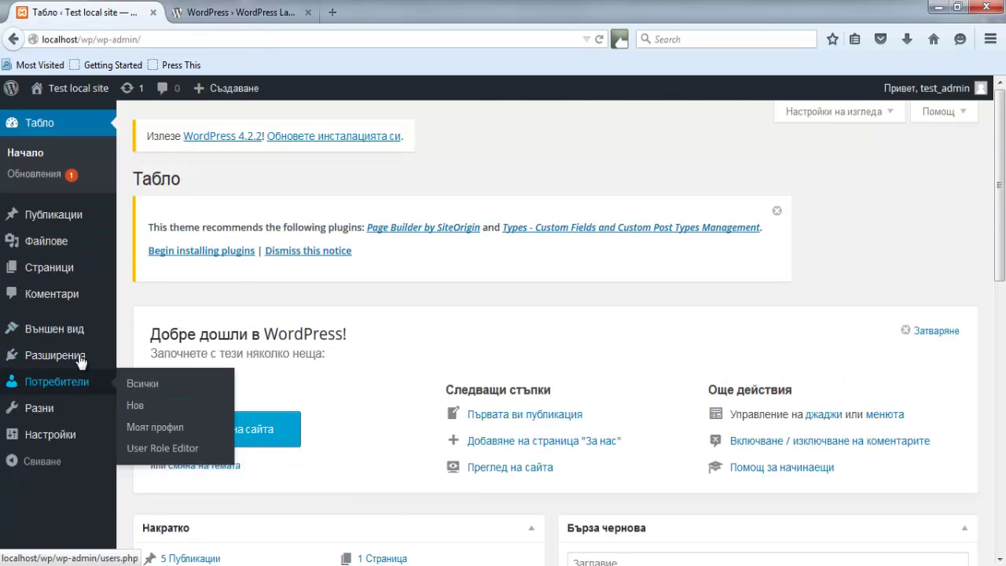
{"action": "mouse_move", "coordinate": [71, 358]}
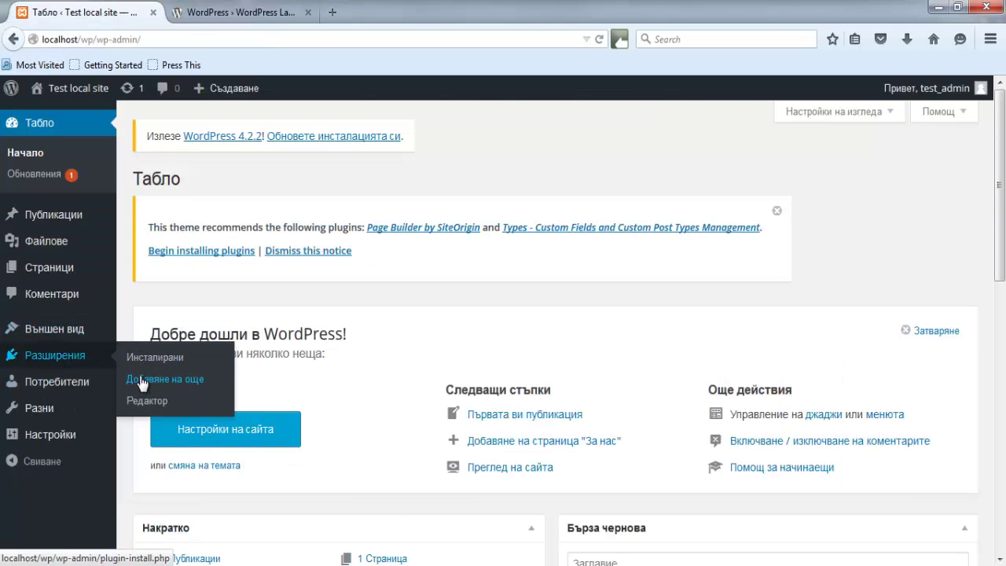
{"action": "left_click", "coordinate": [146, 381]}
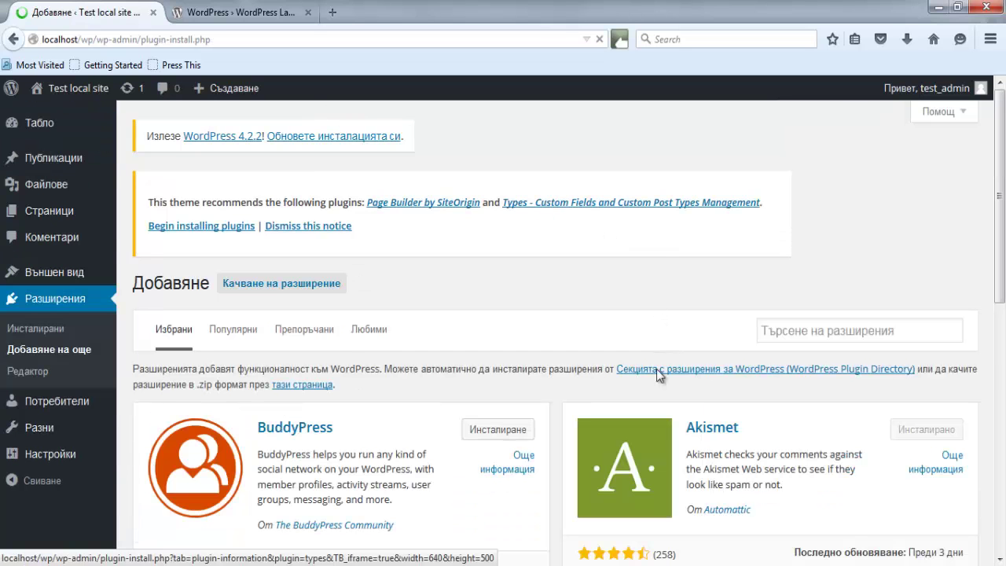
{"action": "left_click", "coordinate": [793, 330]}
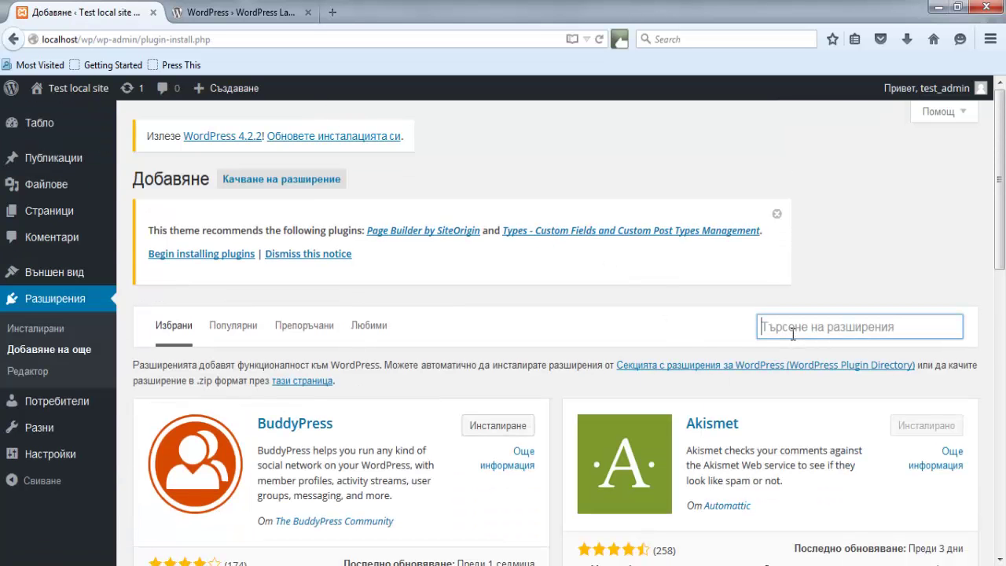
{"action": "type", "text": "wordpress la"}
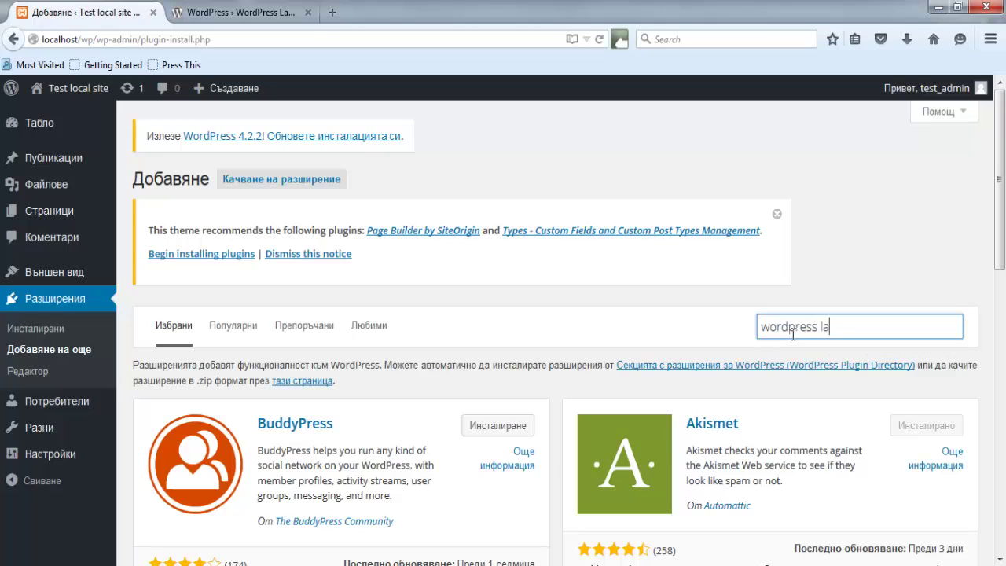
{"action": "type", "text": "nguage"}
{"action": "key", "text": "Return"}
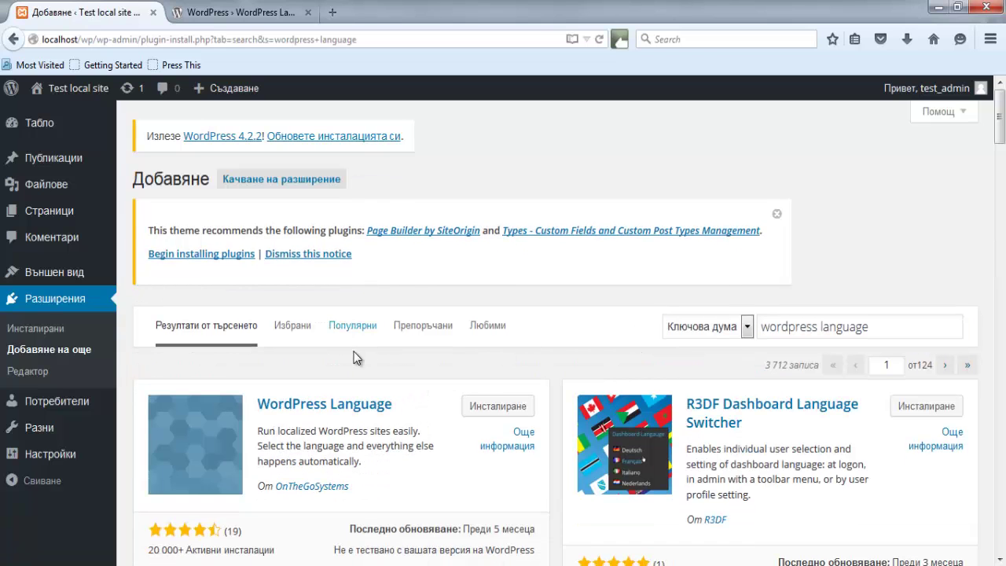
Review the WordPress Language plugin's details, then install and activate the plugin
{"action": "left_click", "coordinate": [331, 408]}
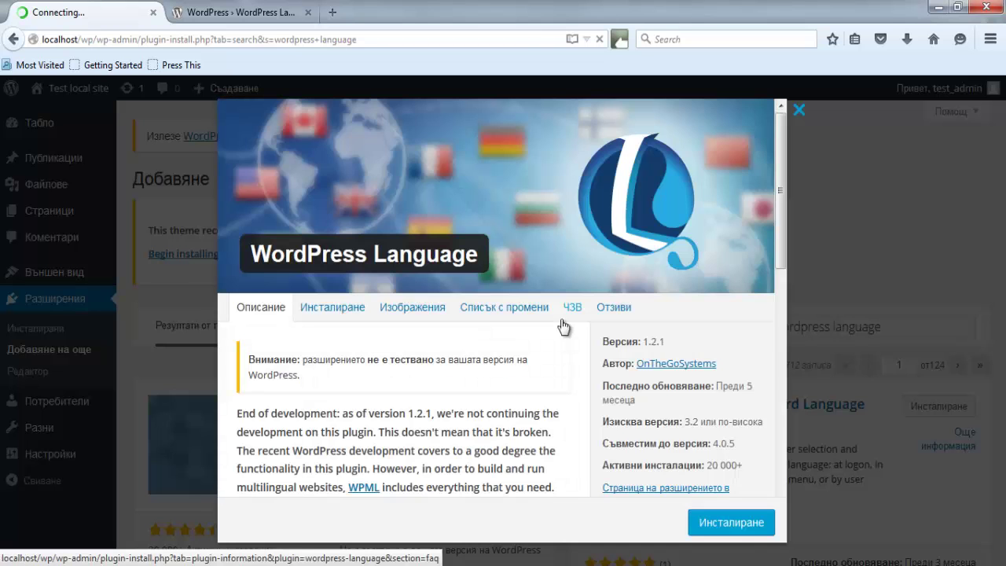
{"action": "scroll", "coordinate": [574, 329], "scroll_direction": "down", "scroll_amount": 6}
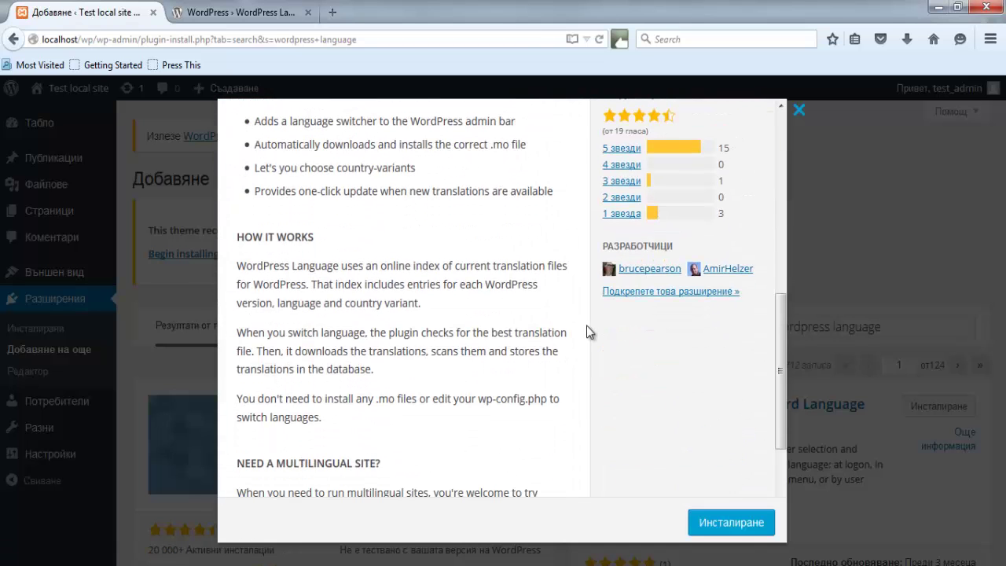
{"action": "left_click", "coordinate": [281, 11]}
{"action": "scroll", "coordinate": [691, 389], "scroll_direction": "down", "scroll_amount": 10}
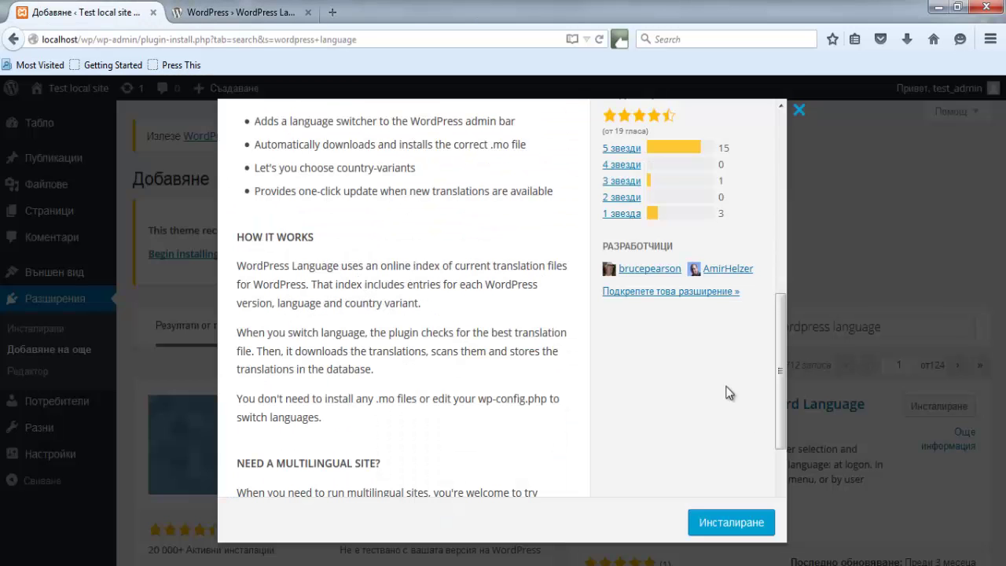
{"action": "left_click", "coordinate": [87, 12]}
{"action": "left_click", "coordinate": [742, 522]}
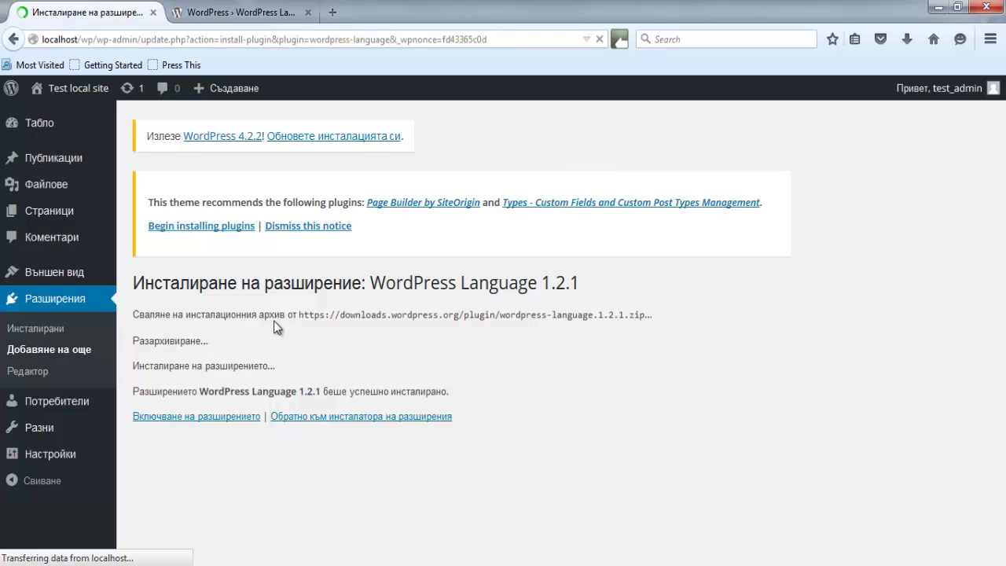
{"action": "left_click", "coordinate": [216, 412]}
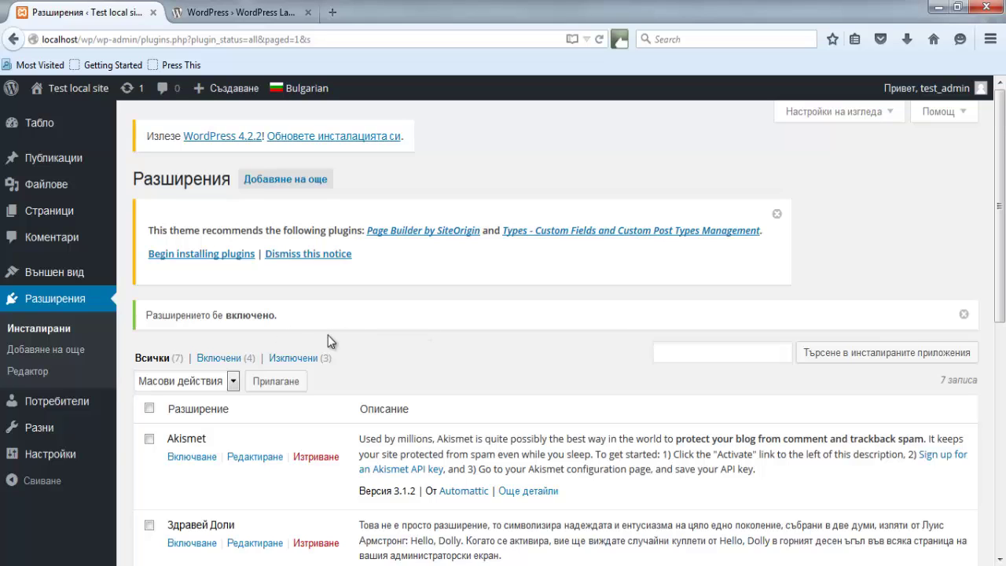
In the WordPress Language plugin's settings, choose to use different languages for WordPress admin and public pages
{"action": "mouse_move", "coordinate": [92, 455]}
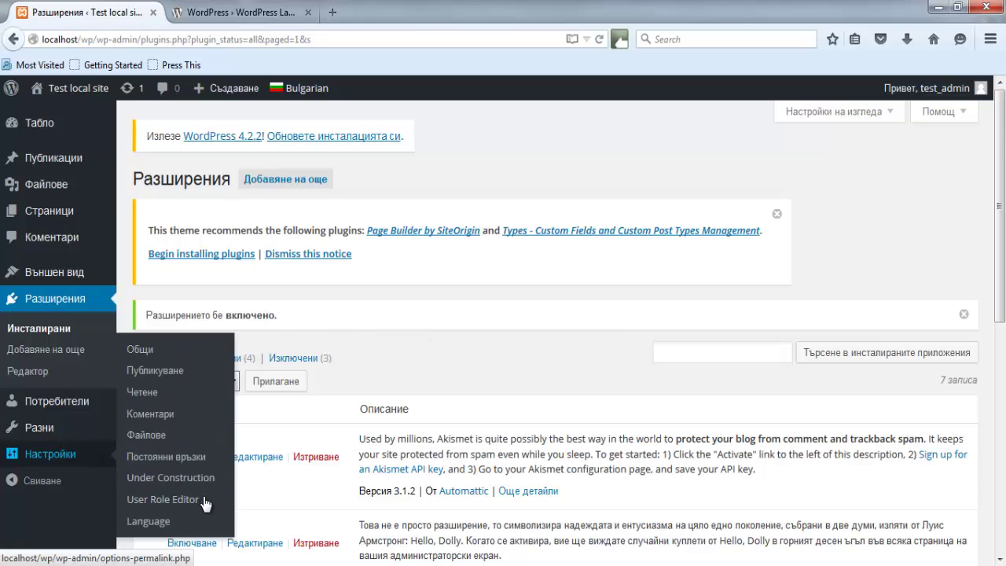
{"action": "left_click", "coordinate": [161, 525]}
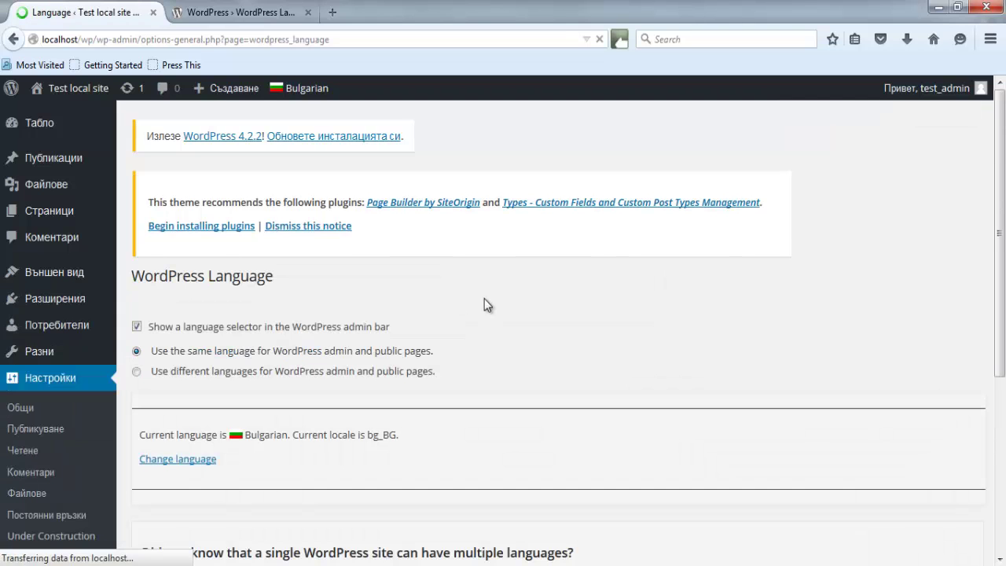
{"action": "scroll", "coordinate": [528, 297], "scroll_direction": "down", "scroll_amount": 2}
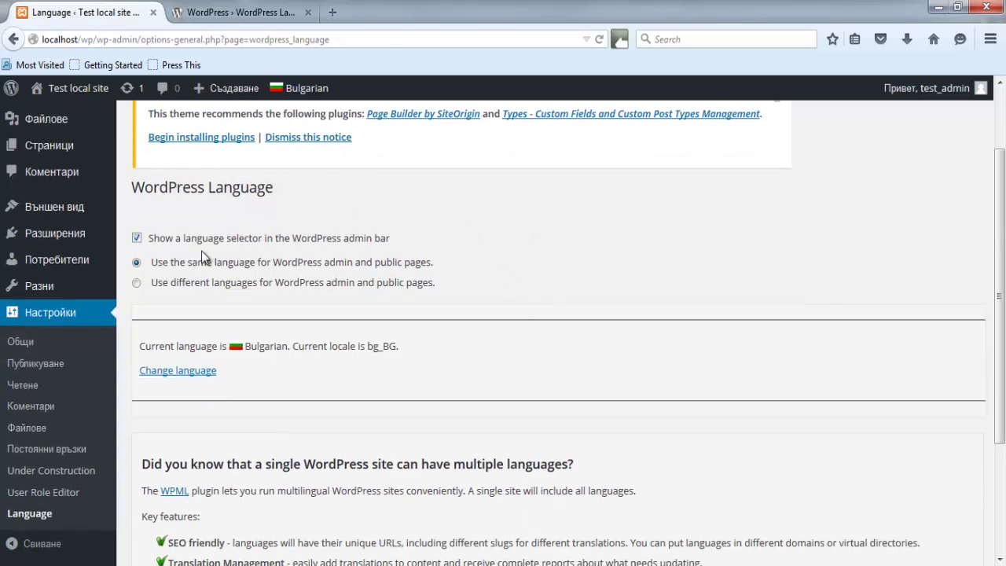
{"action": "mouse_move", "coordinate": [293, 89]}
{"action": "left_click", "coordinate": [137, 284]}
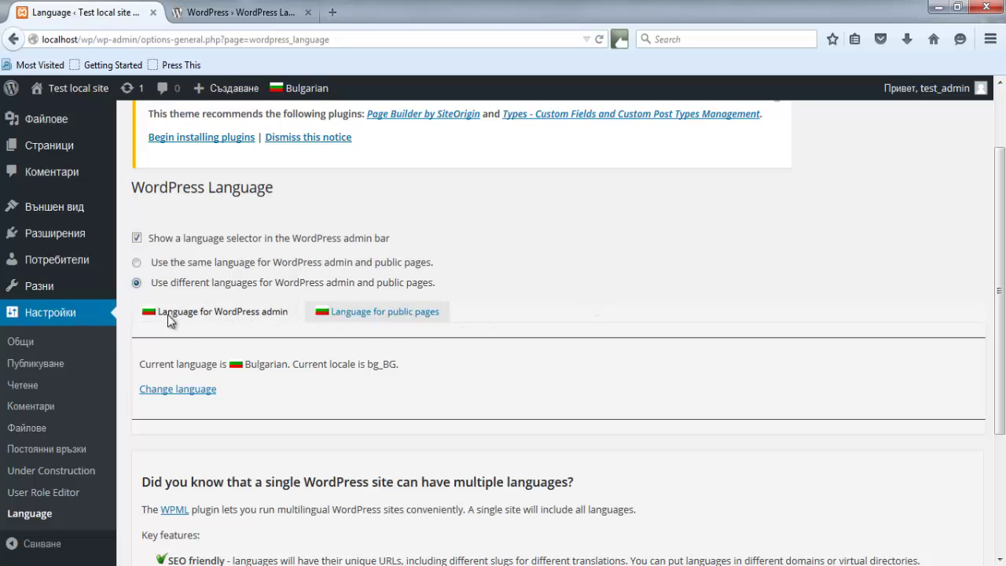
Examine the list of selectable languages for the site's public pages
{"action": "scroll", "coordinate": [190, 313], "scroll_direction": "down", "scroll_amount": 2}
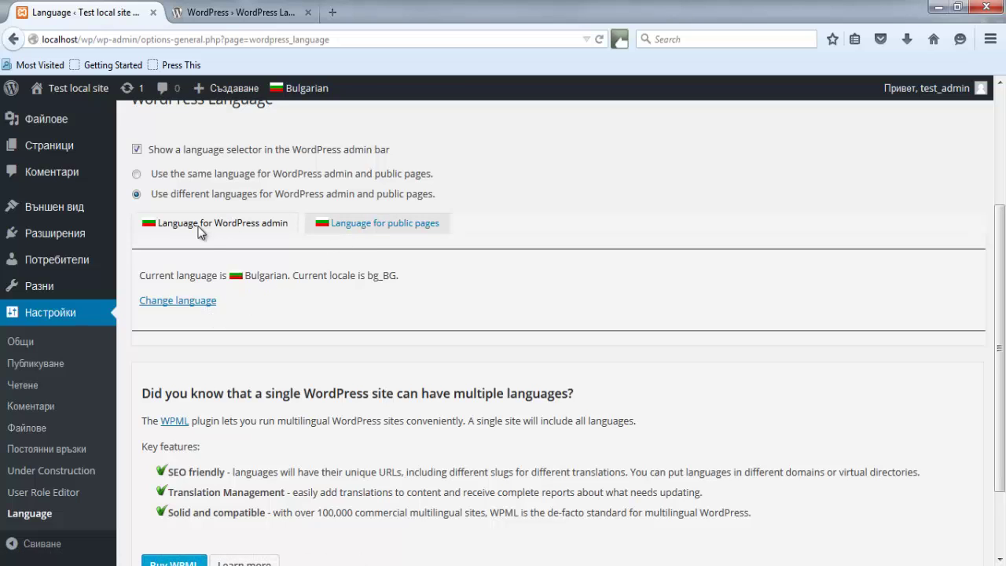
{"action": "left_click", "coordinate": [353, 227]}
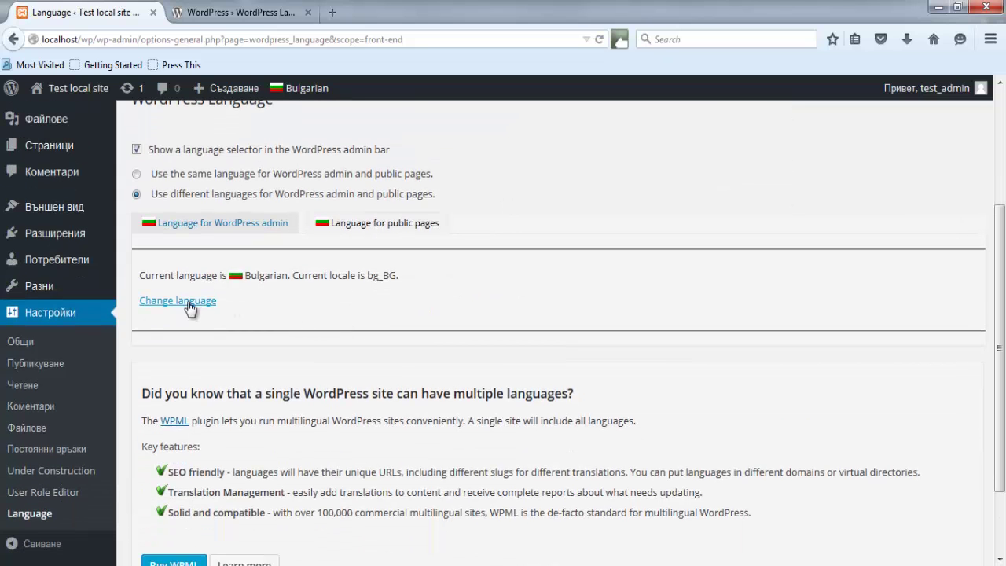
{"action": "left_click", "coordinate": [189, 303]}
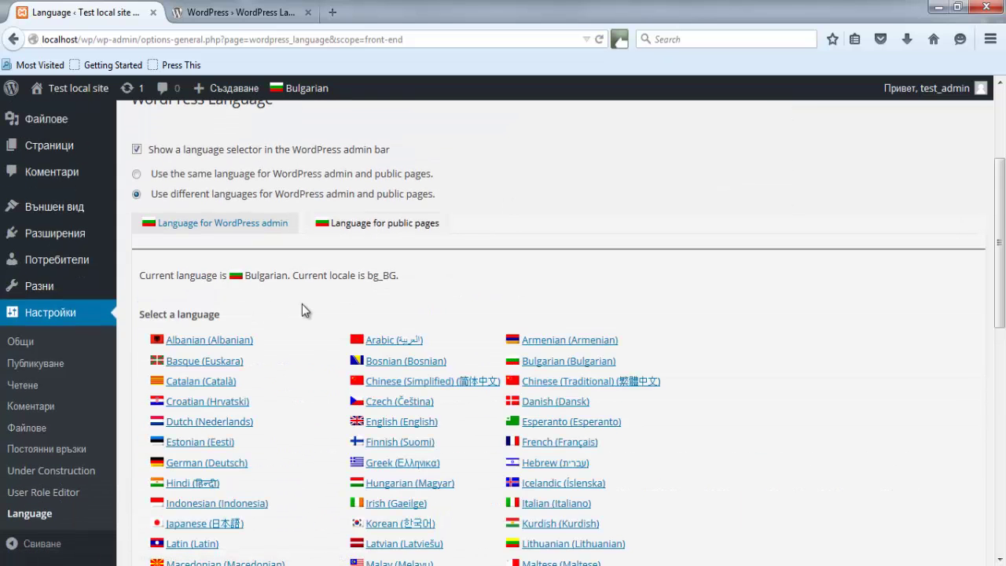
{"action": "scroll", "coordinate": [302, 304], "scroll_direction": "down", "scroll_amount": 2}
{"action": "scroll", "coordinate": [302, 304], "scroll_direction": "up", "scroll_amount": 2}
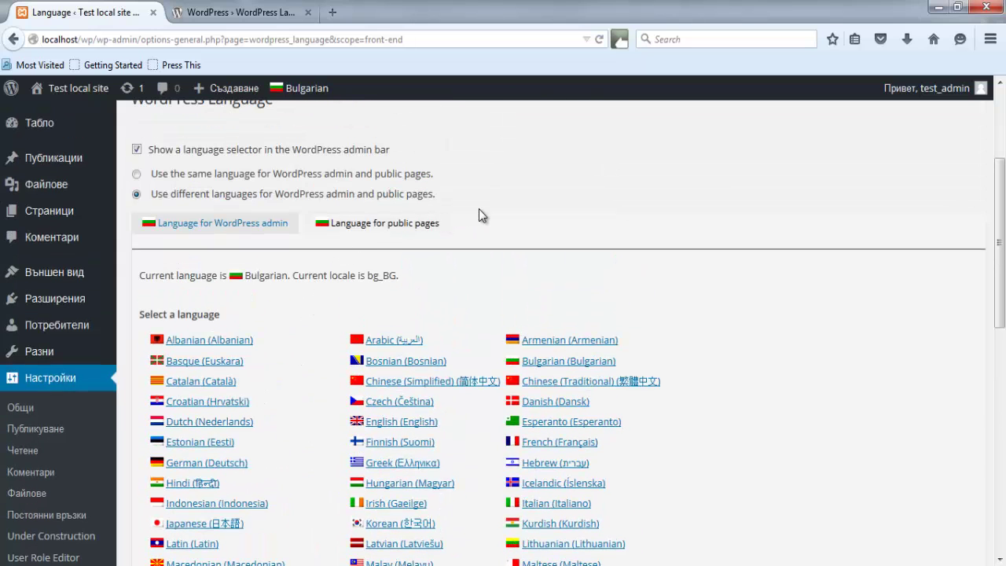
Switch the language for WordPress admin to English, using the en_US translation
{"action": "left_click", "coordinate": [228, 222]}
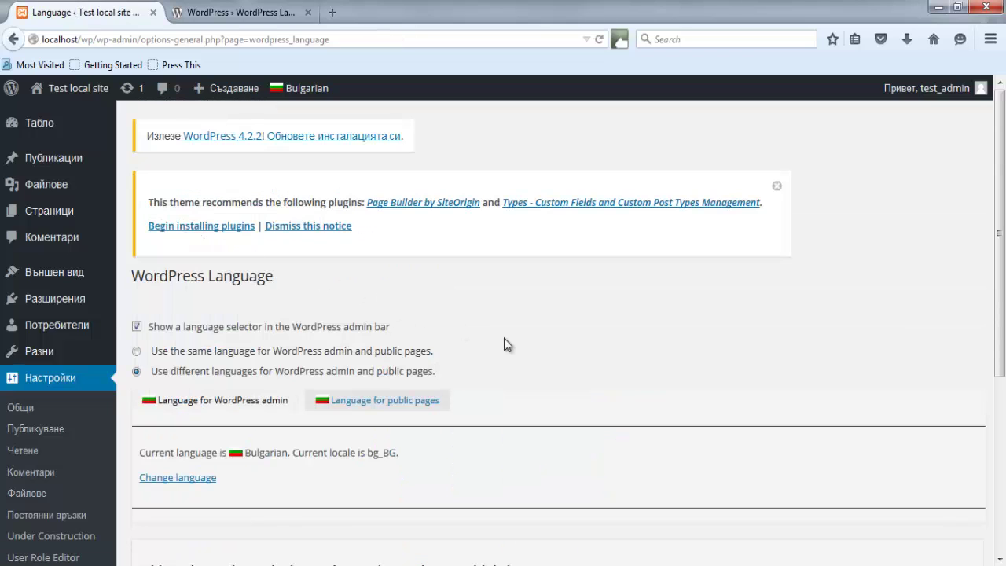
{"action": "left_click", "coordinate": [188, 482]}
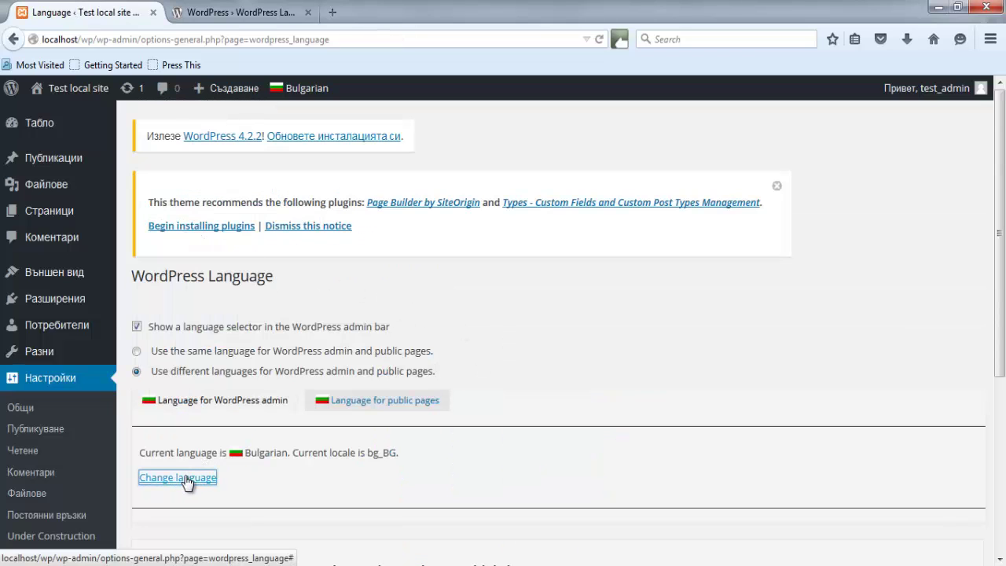
{"action": "scroll", "coordinate": [291, 433], "scroll_direction": "down", "scroll_amount": 7}
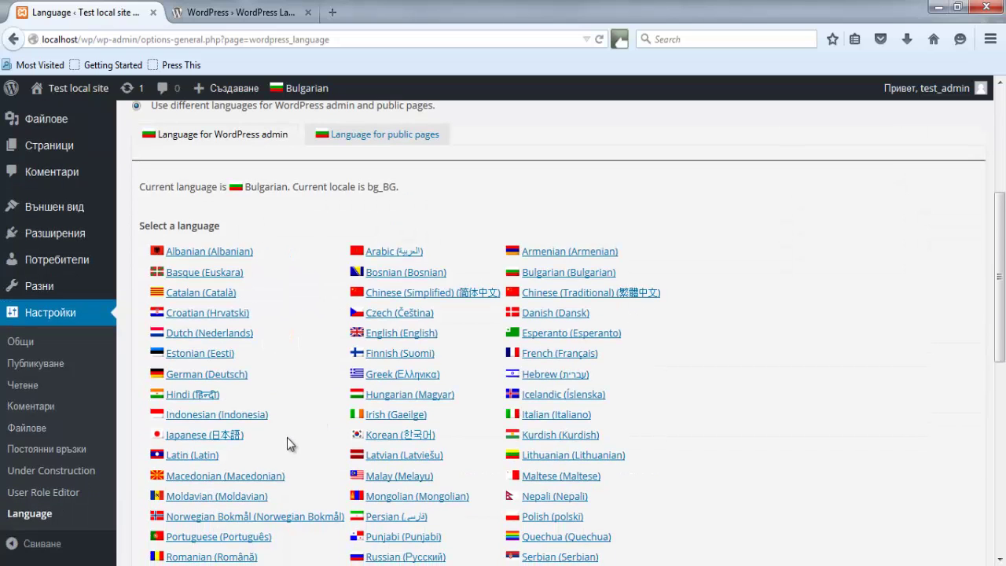
{"action": "scroll", "coordinate": [293, 430], "scroll_direction": "up", "scroll_amount": 4}
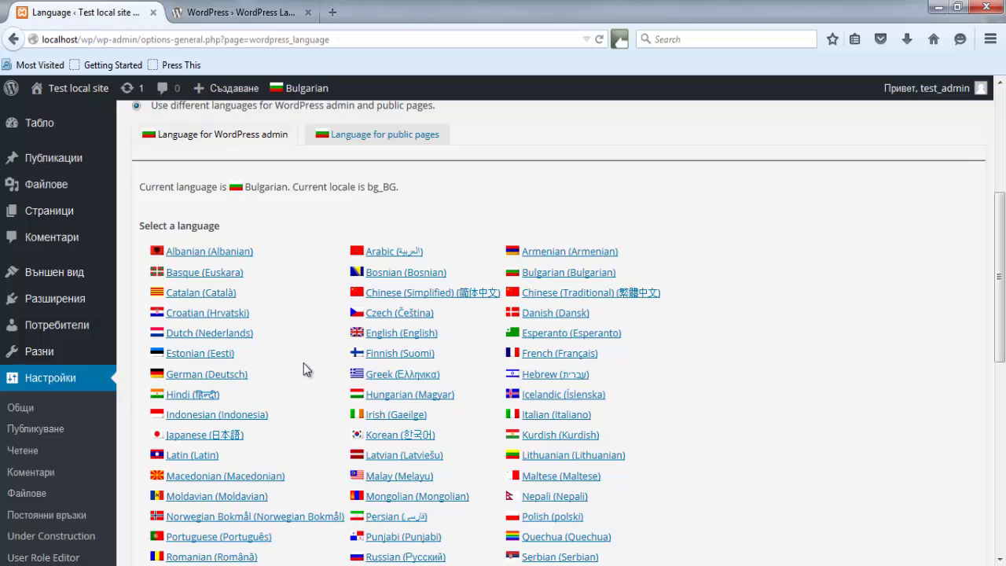
{"action": "left_click", "coordinate": [397, 334]}
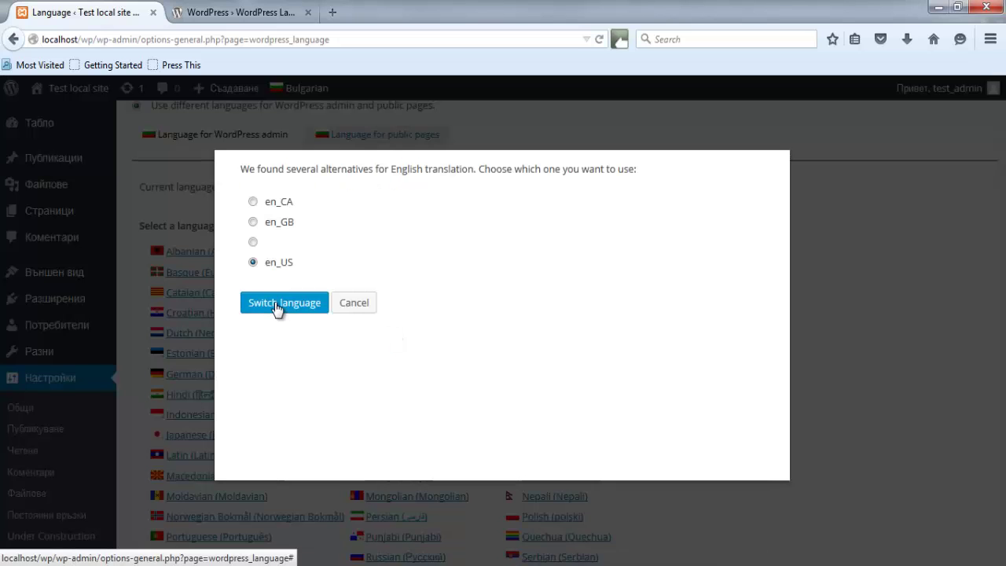
{"action": "left_click", "coordinate": [276, 305]}
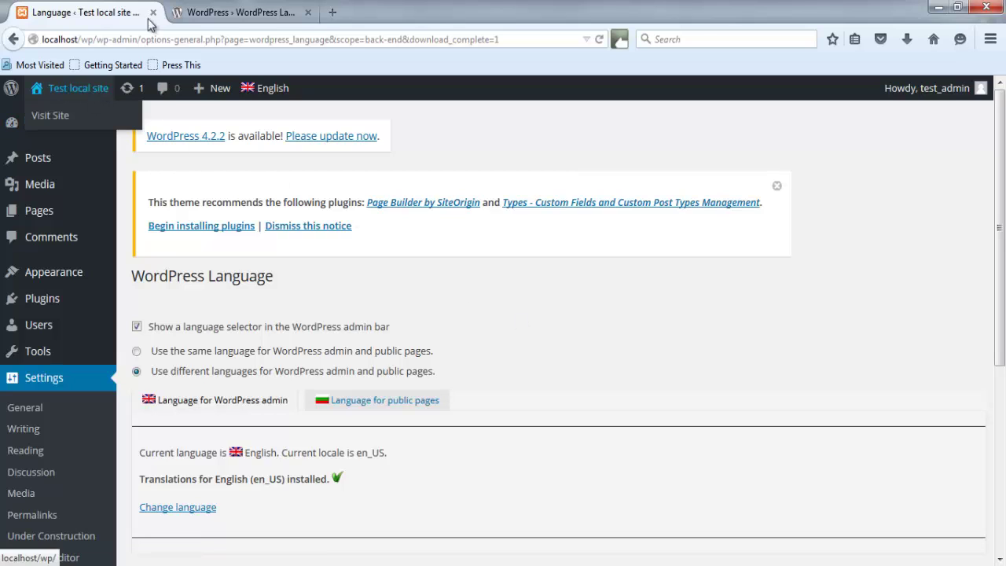
Open the public site in a new browser tab and compare its language with that of the admin area
{"action": "middle_click", "coordinate": [78, 87]}
{"action": "left_click", "coordinate": [182, 8]}
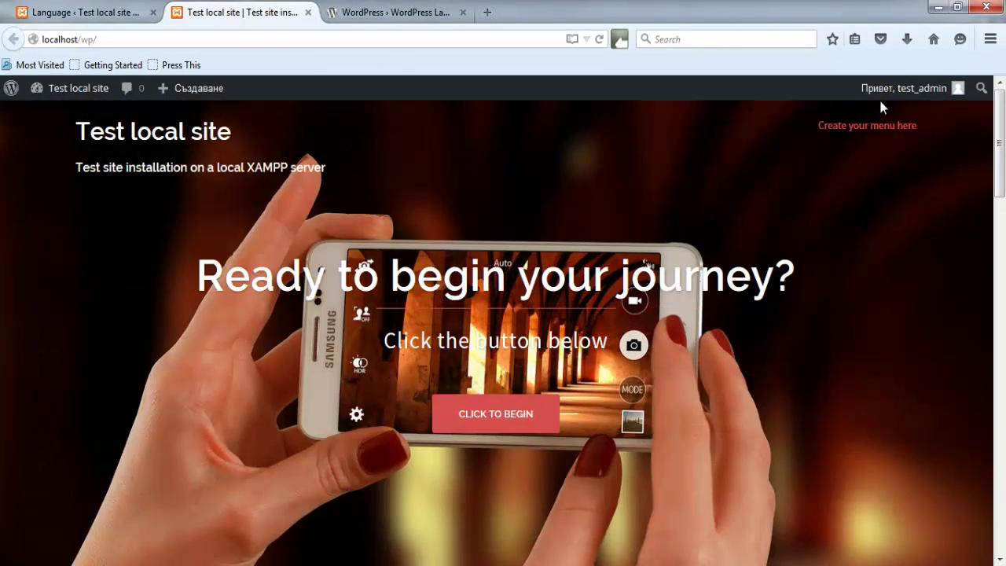
{"action": "mouse_move", "coordinate": [877, 103]}
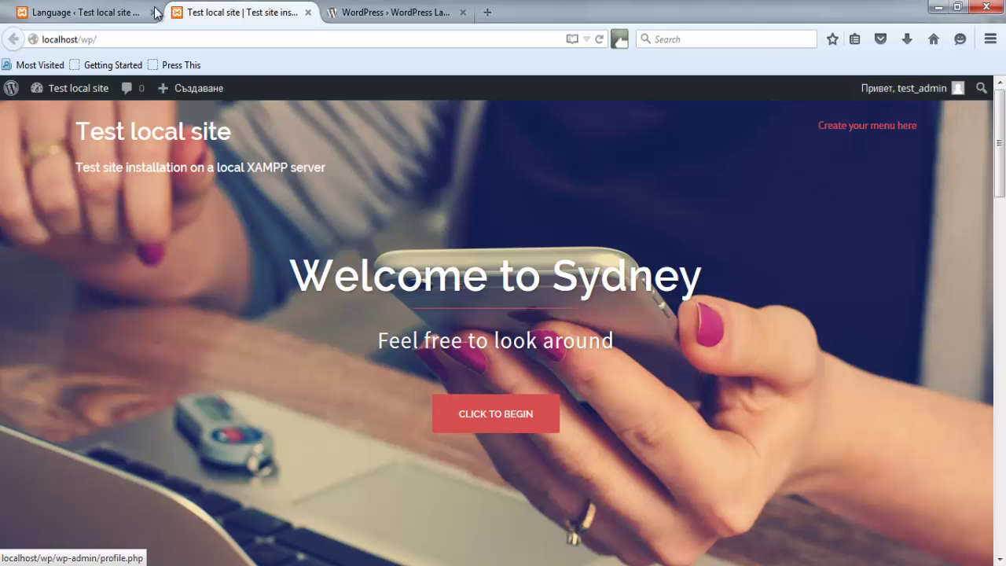
{"action": "left_click", "coordinate": [86, 13]}
{"action": "mouse_move", "coordinate": [907, 90]}
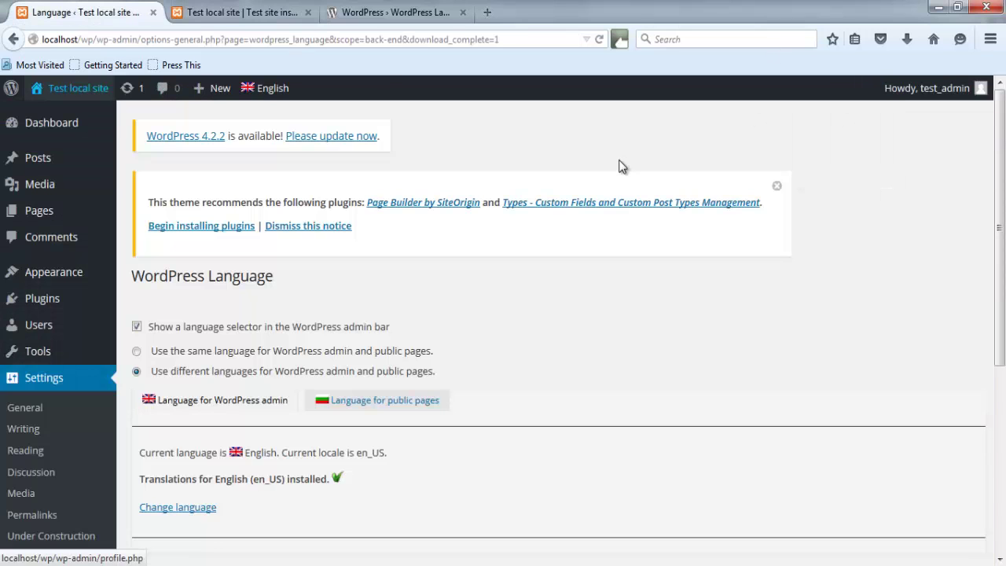
{"action": "scroll", "coordinate": [634, 445], "scroll_direction": "down", "scroll_amount": 3}
{"action": "scroll", "coordinate": [633, 445], "scroll_direction": "up", "scroll_amount": 3}
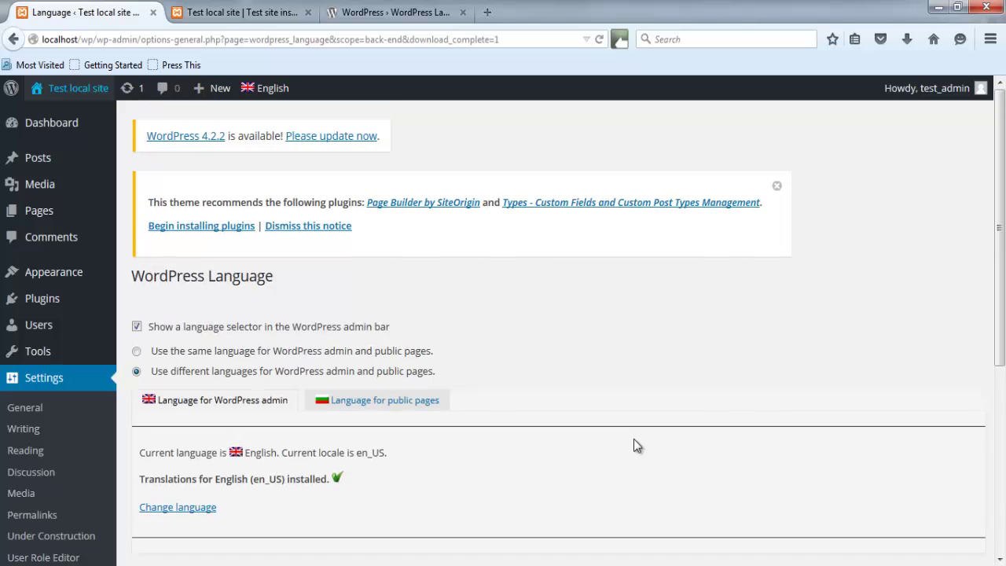